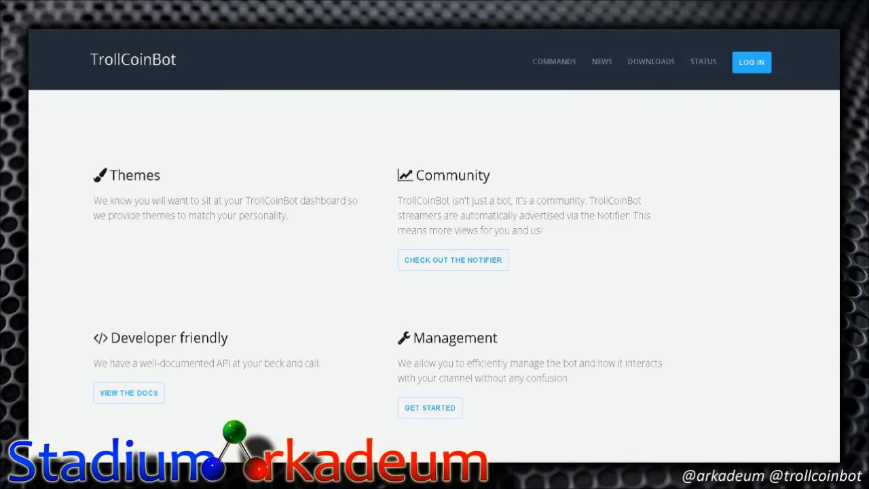
# From the TrollCoinBot Downloads page, download FightCade Stream Utility v0.3.
pyautogui.click(641, 65)
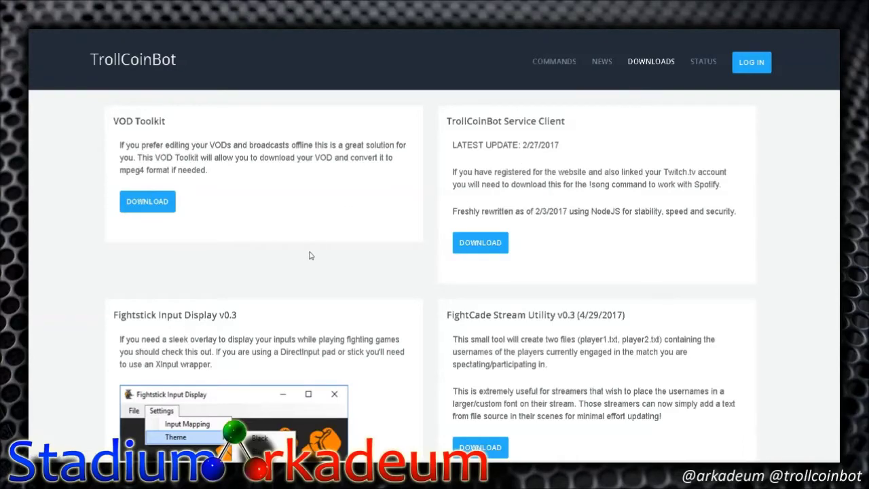
pyautogui.scroll(-1, 578, 247)
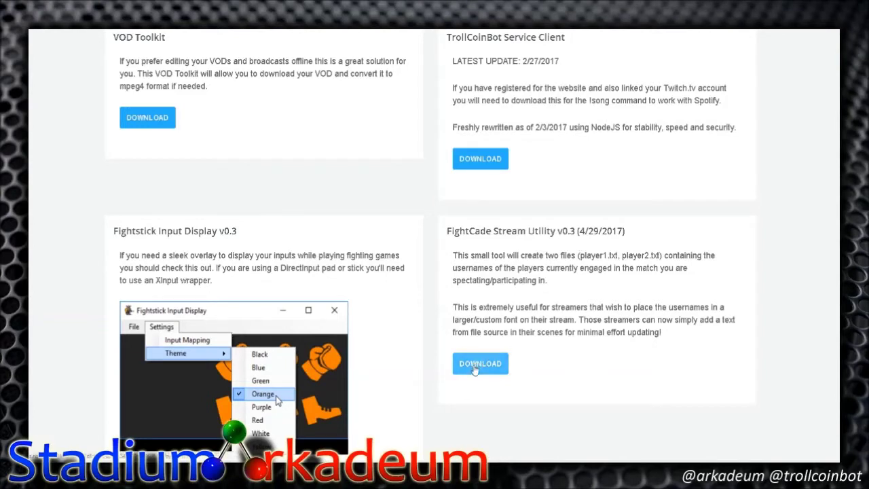
pyautogui.click(476, 368)
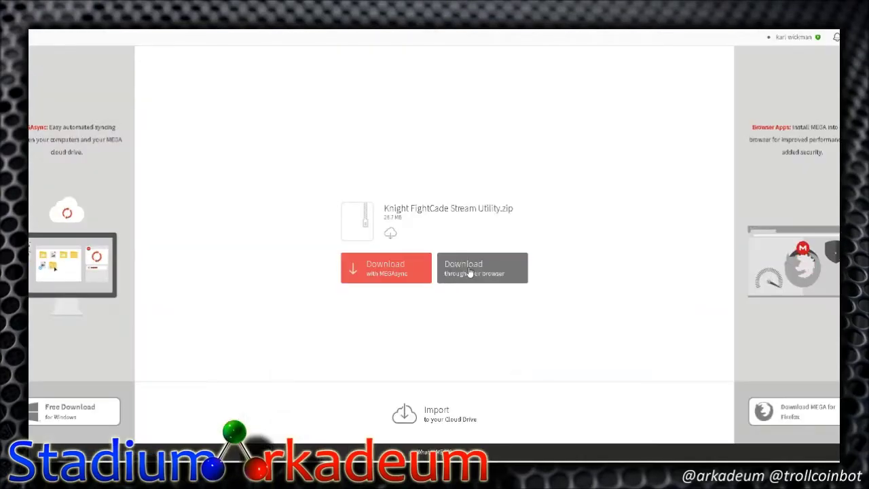
# Download Knight FightCade Stream Utility.zip through the browser from MEGA, then cancel saving the duplicate.
pyautogui.click(468, 272)
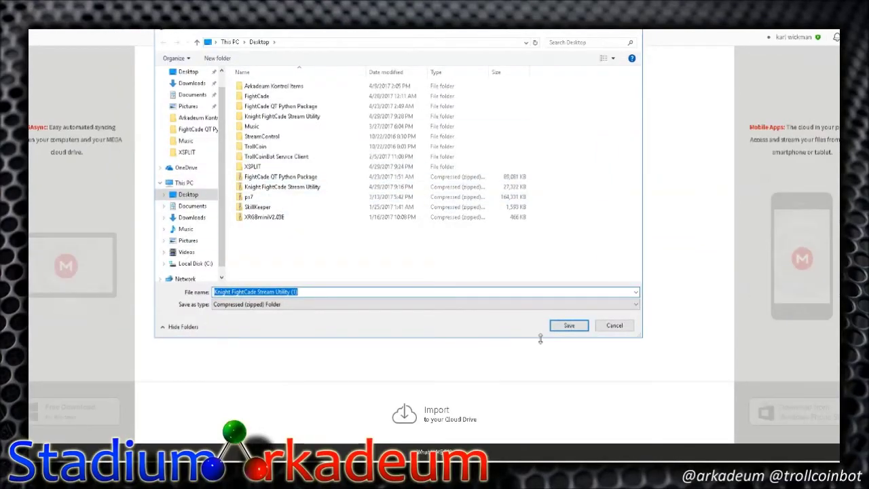
pyautogui.click(609, 328)
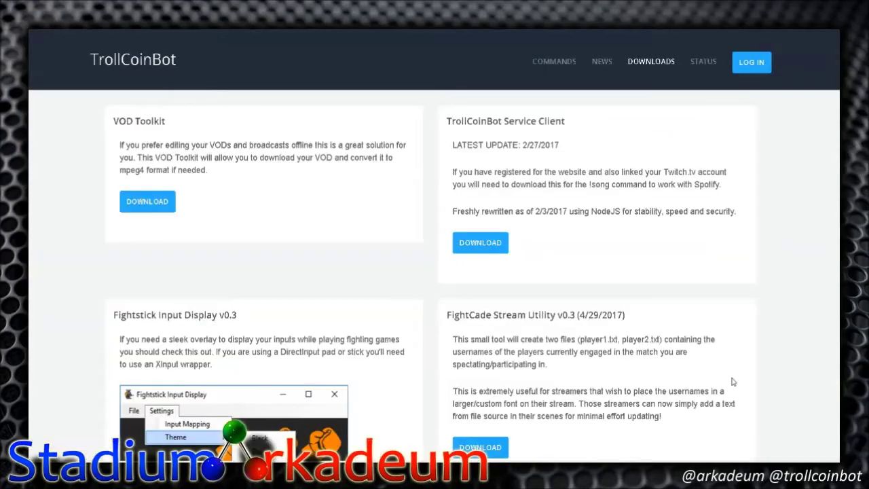
# Scroll down the TrollCoinBot downloads page.
pyautogui.scroll(-1, 711, 339)
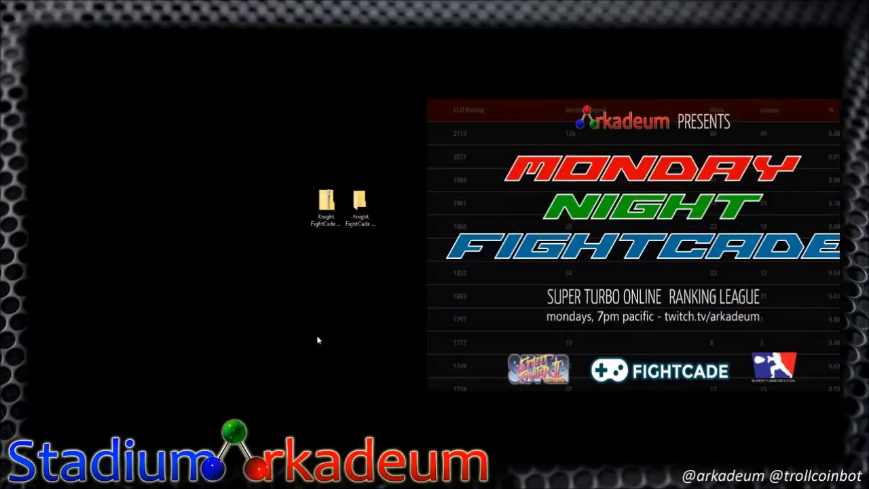
# Clear the desktop selection and open the extracted Knight FightCade Stream Utility folder.
pyautogui.hotkey('ctrl', 'a')
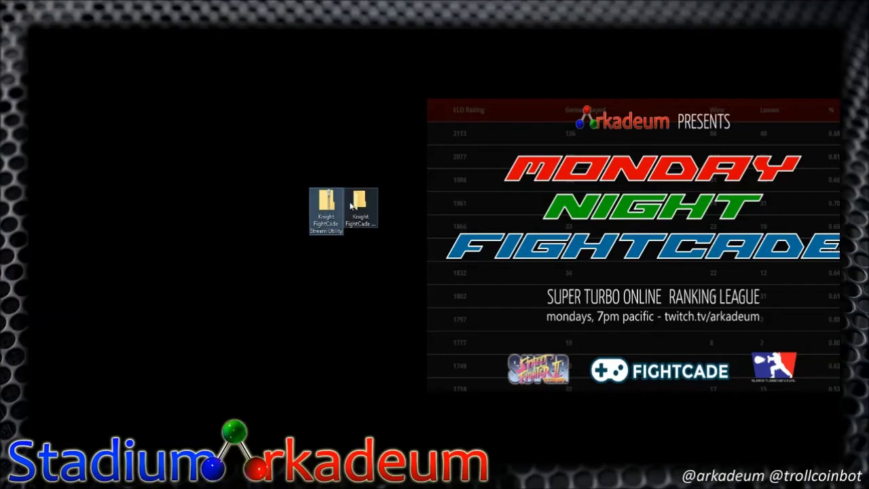
pyautogui.click(334, 251)
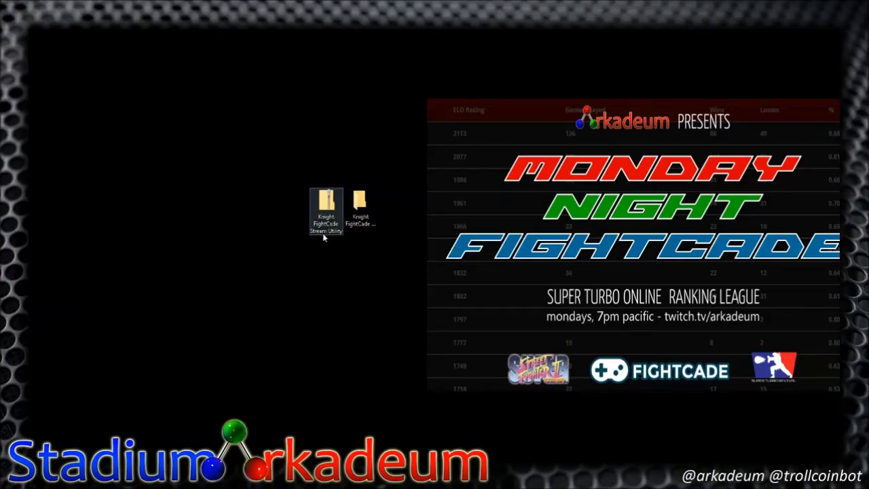
pyautogui.doubleClick(361, 204)
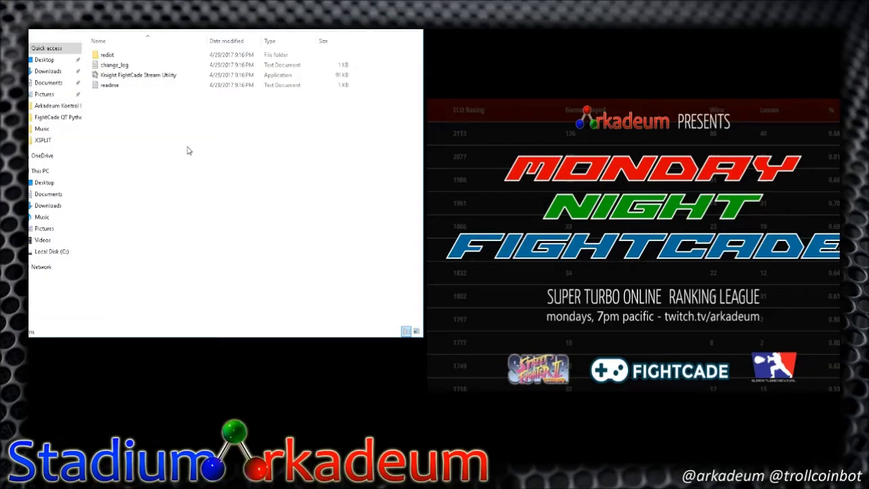
# Read the readme, then run the x86 Visual C++ 2015 redistributable installer from redist.
pyautogui.doubleClick(112, 85)
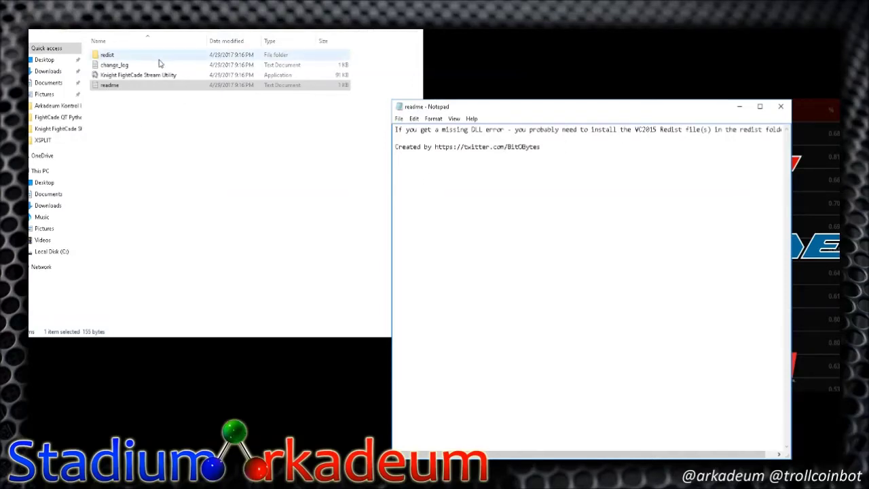
pyautogui.click(779, 107)
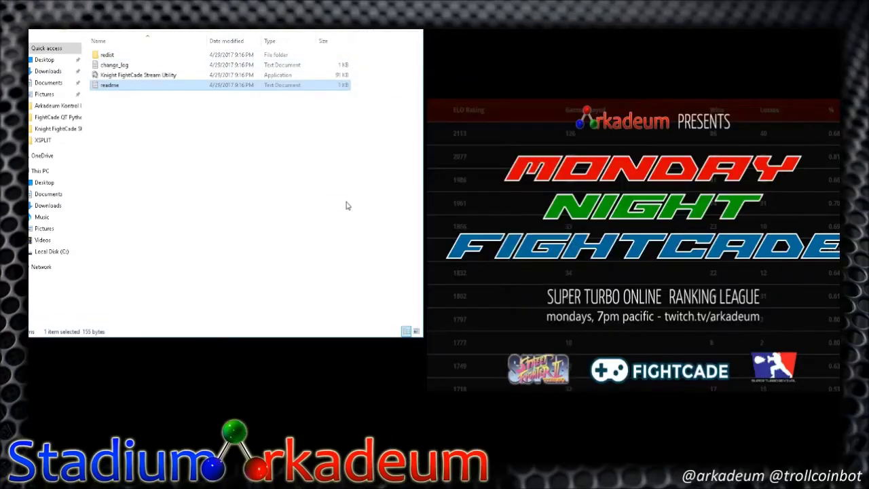
pyautogui.press('Home')
pyautogui.press('Return')
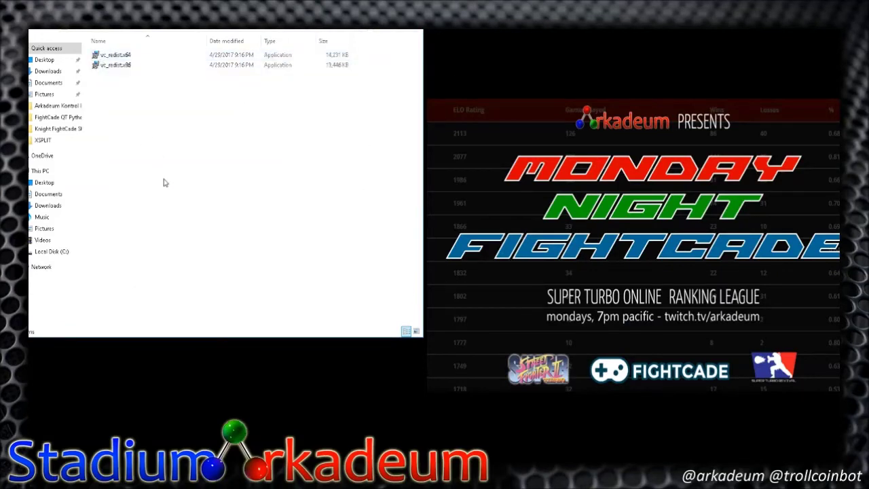
pyautogui.doubleClick(118, 66)
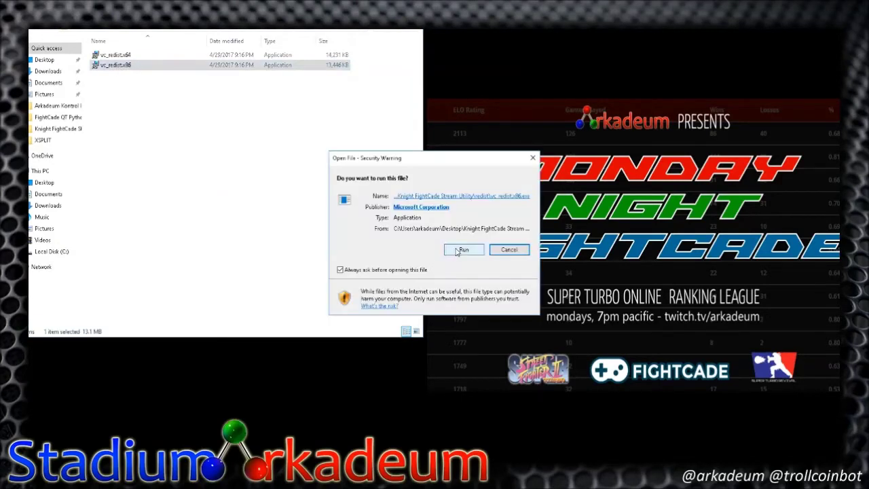
pyautogui.click(464, 251)
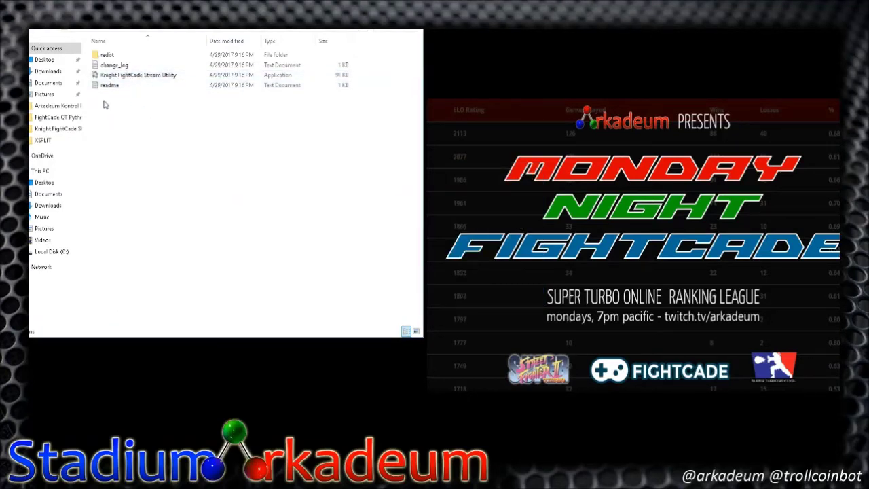
# Launch Knight FightCade Stream Utility with 'Always ask before opening this file' unticked.
pyautogui.doubleClick(115, 75)
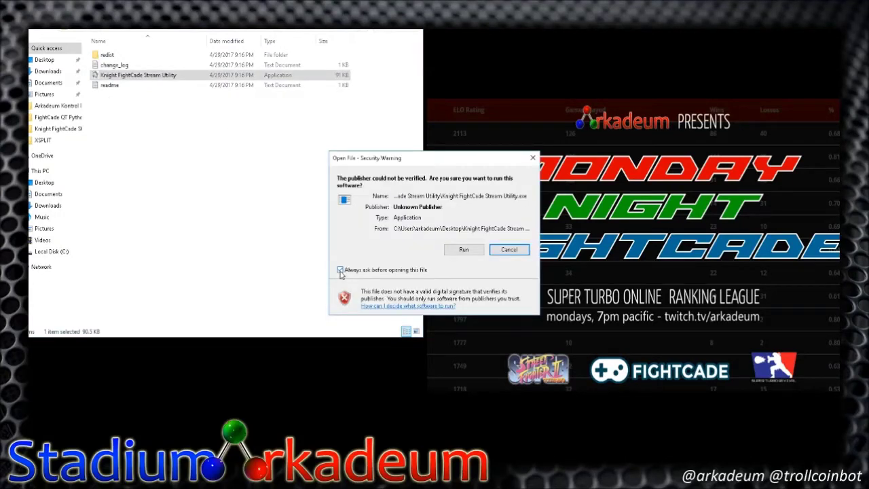
pyautogui.click(340, 271)
pyautogui.click(464, 250)
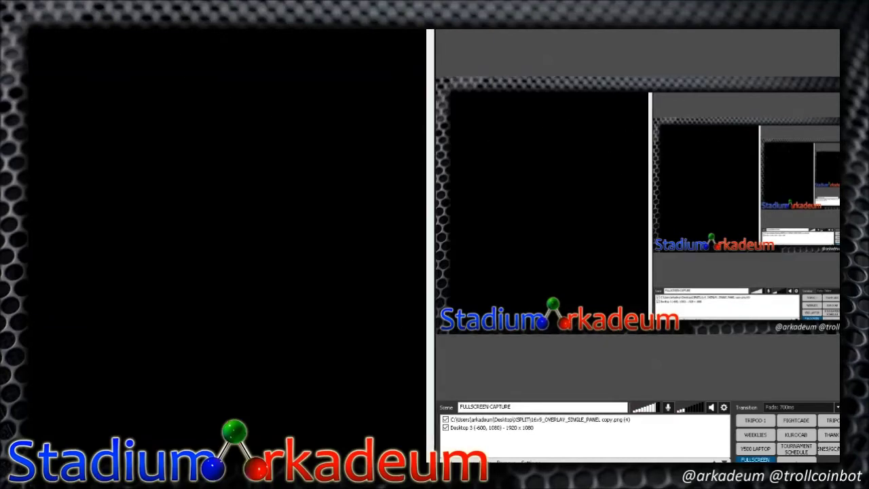
# Add a Title (Legacy) source to the XSplit scene, opening its settings dialog.
pyautogui.press('super+d')
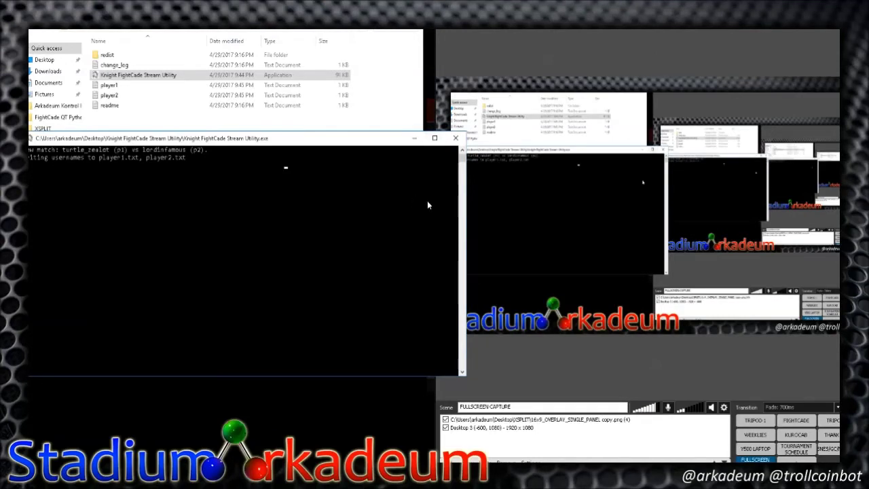
pyautogui.click(455, 462)
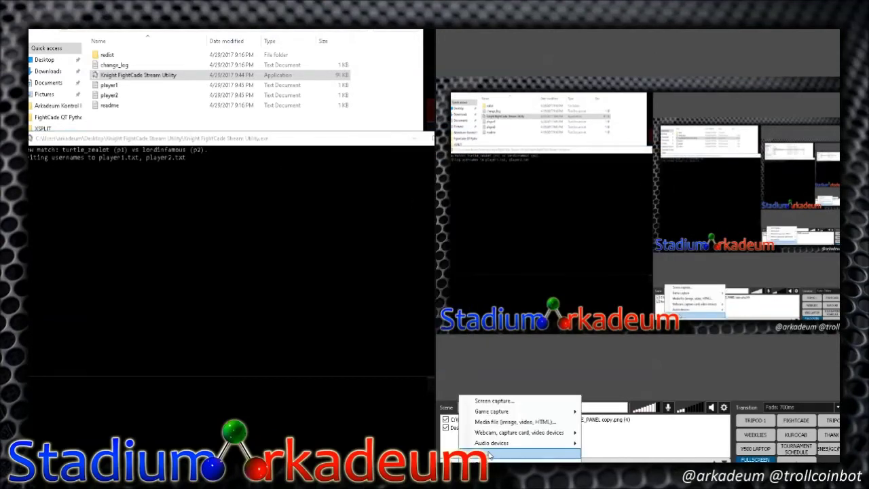
pyautogui.moveTo(487, 453)
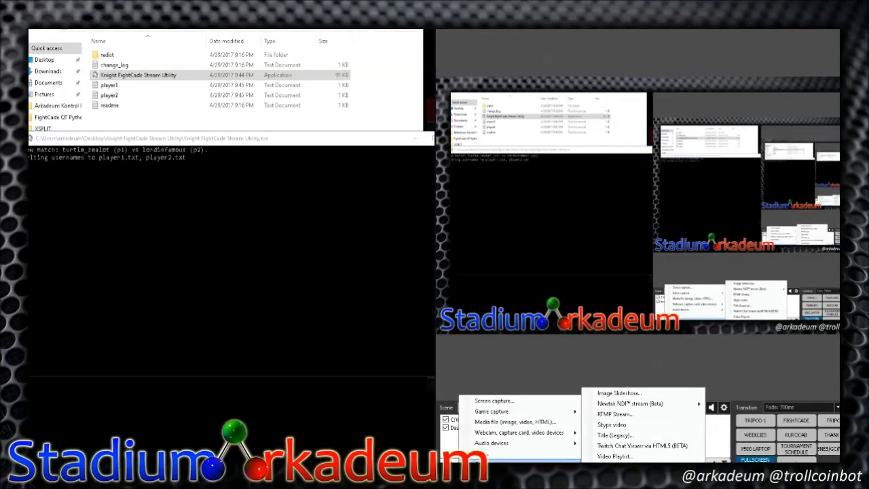
pyautogui.press('Escape')
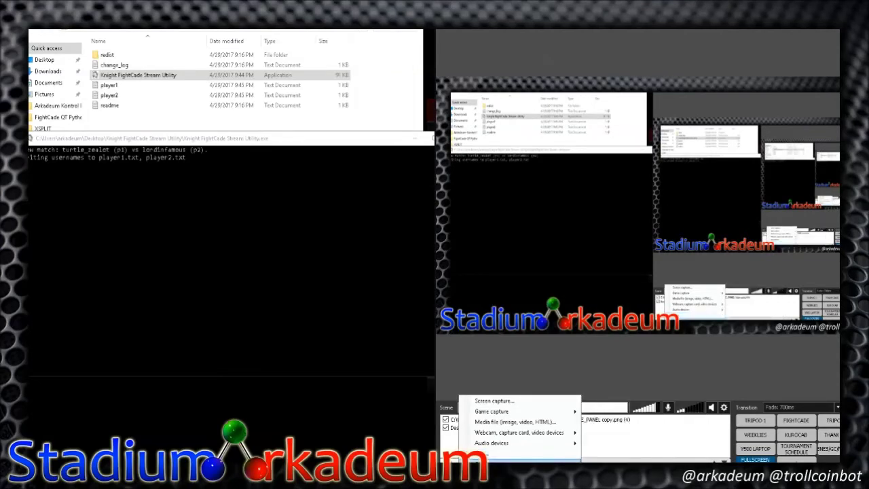
pyautogui.moveTo(564, 453)
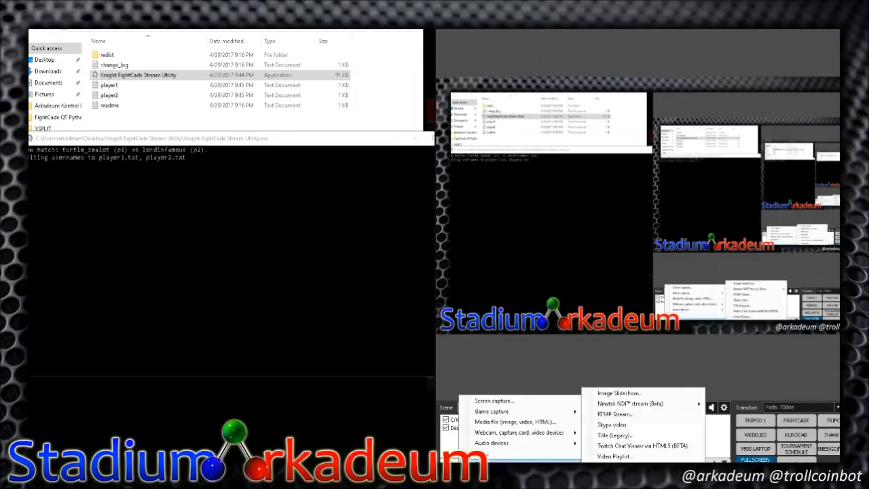
pyautogui.click(613, 438)
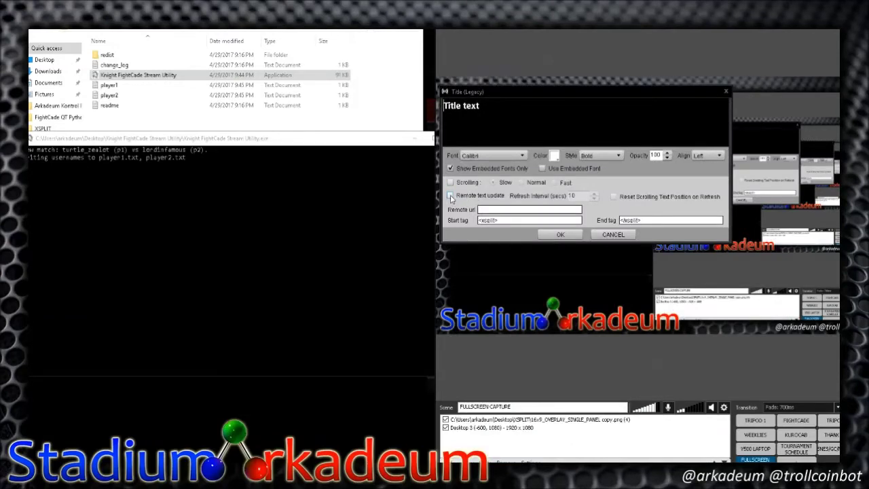
# Enable Remote text update with a 1-second Refresh Interval for the title.
pyautogui.click(450, 195)
pyautogui.moveTo(583, 197); pyautogui.dragTo(521, 198)
pyautogui.write('1')
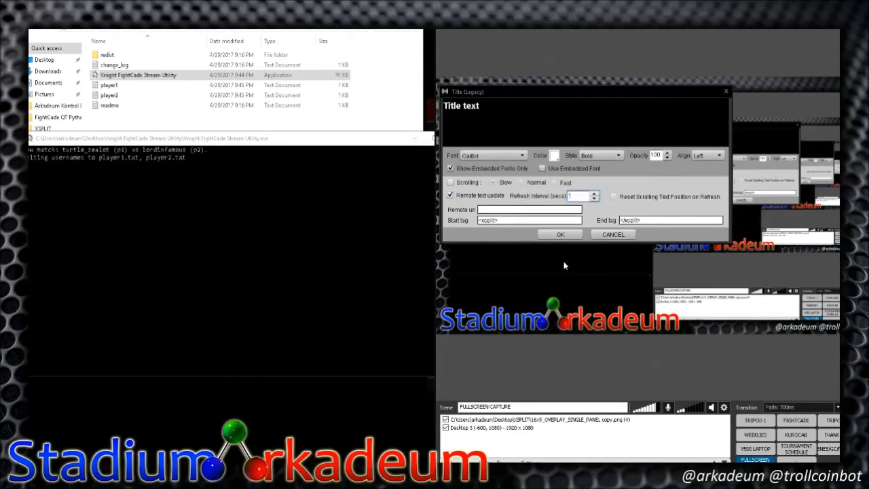
pyautogui.click(498, 210)
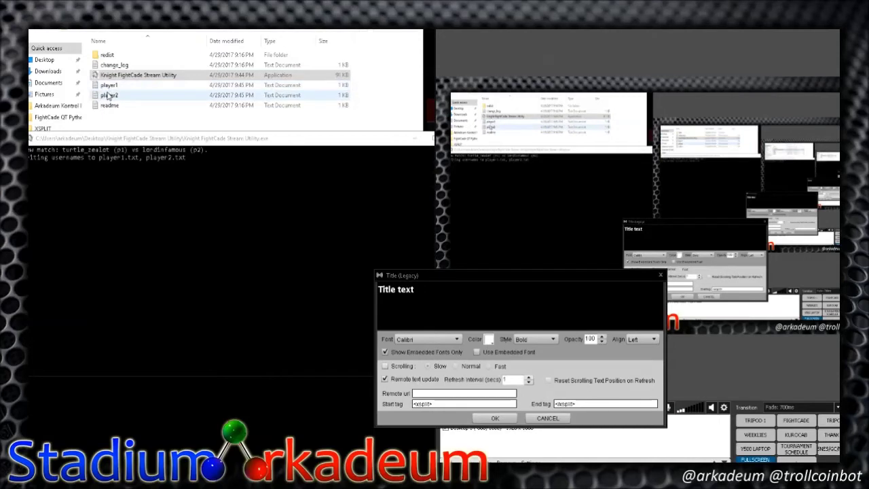
# Copy player1.txt's folder location from its file Properties.
pyautogui.rightClick(110, 85)
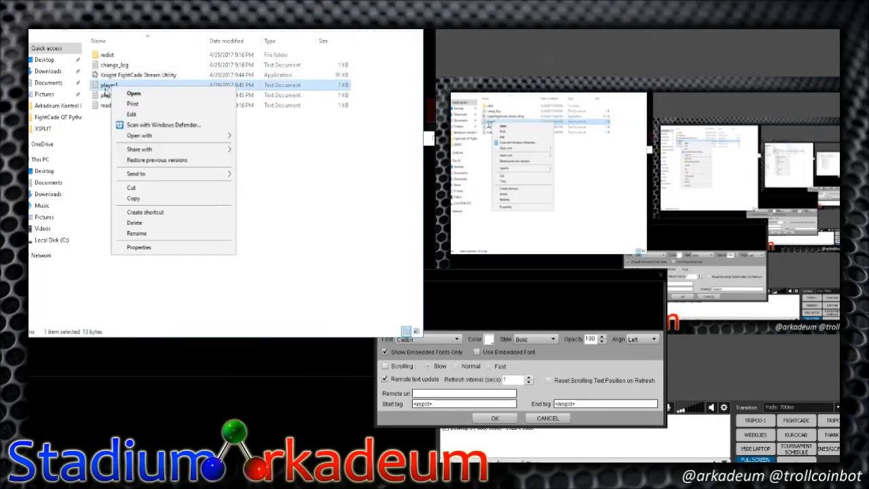
pyautogui.click(190, 248)
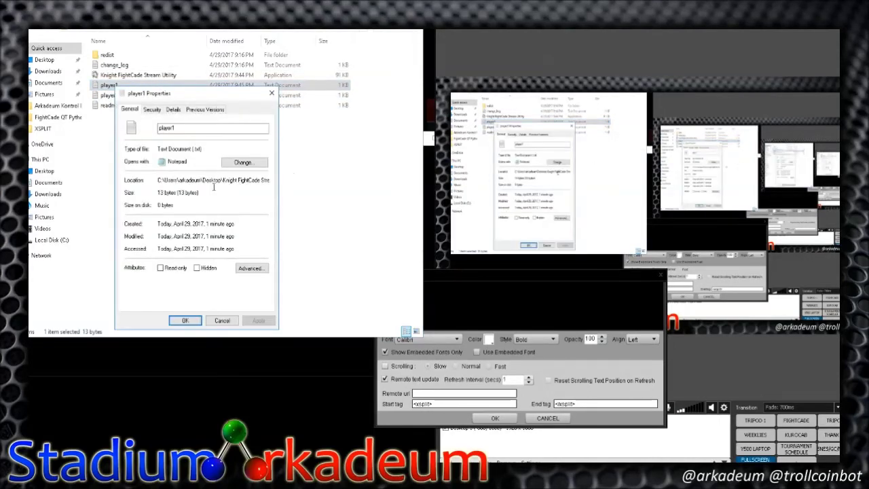
pyautogui.moveTo(163, 180); pyautogui.dragTo(382, 180)
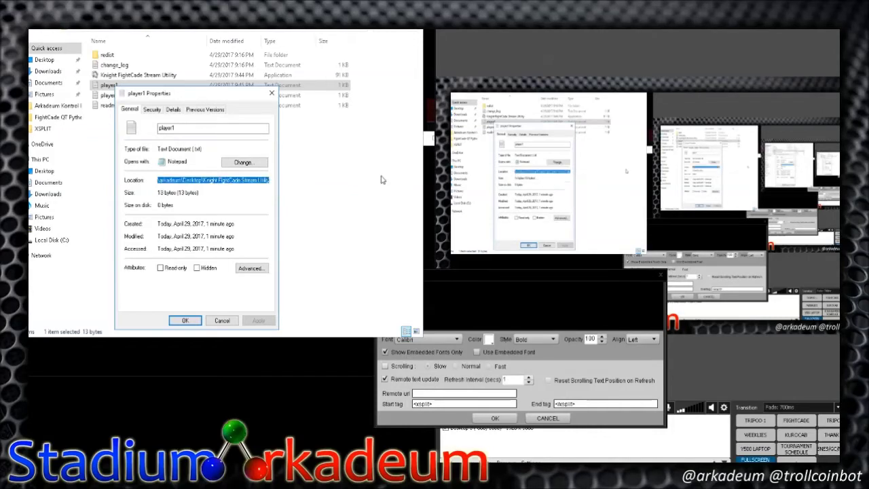
pyautogui.click(230, 319)
# Set the Remote url to the copied folder path plus \player1.txt and confirm.
pyautogui.click(445, 396)
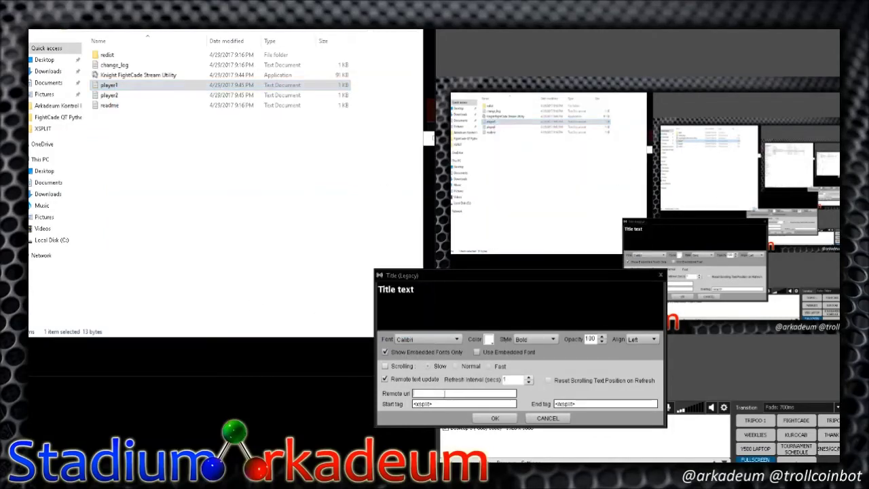
pyautogui.hotkey('ctrl', 'v')
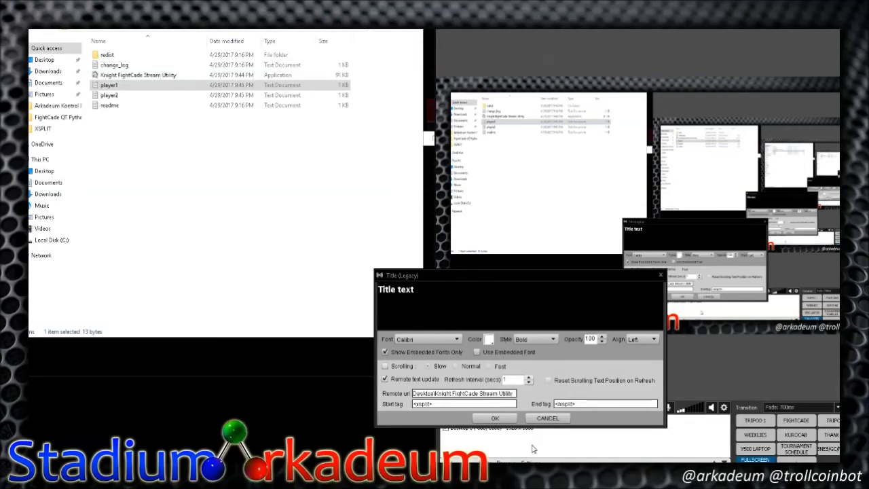
pyautogui.write('player1.txt')
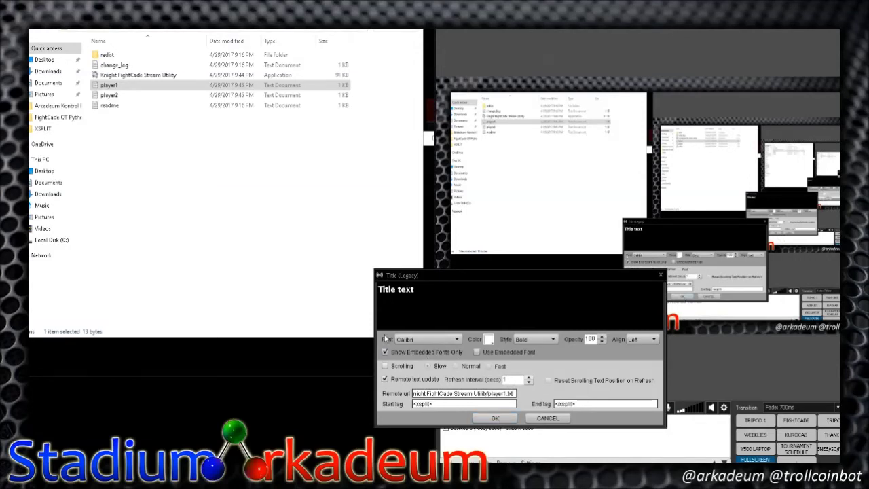
pyautogui.click(495, 418)
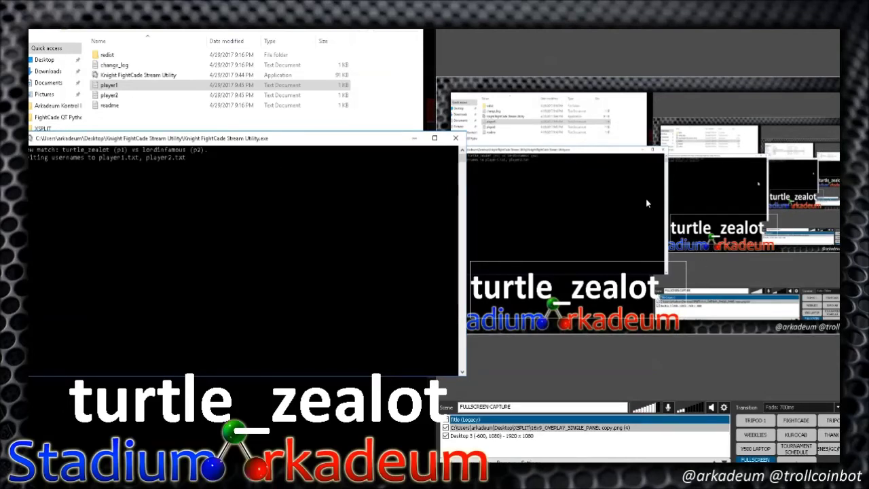
# Delete the Title (Legacy) test source and switch to the FIGHTCADE scene.
pyautogui.click(606, 297)
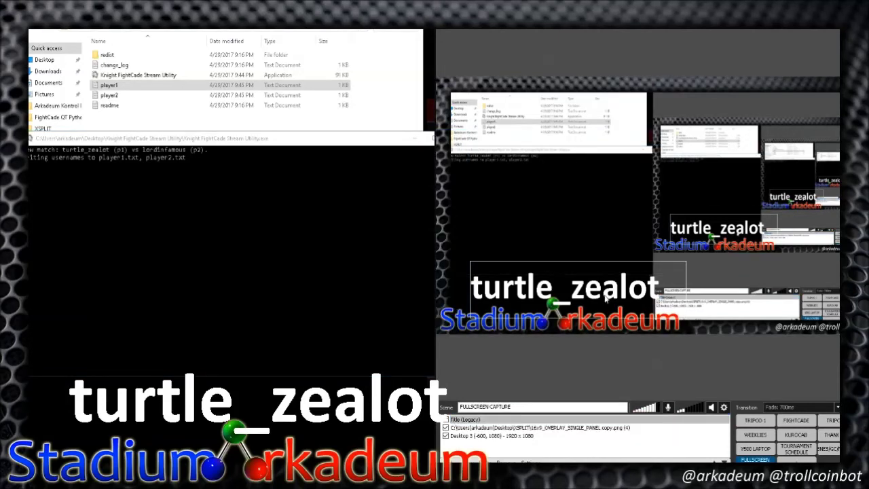
pyautogui.press('Delete')
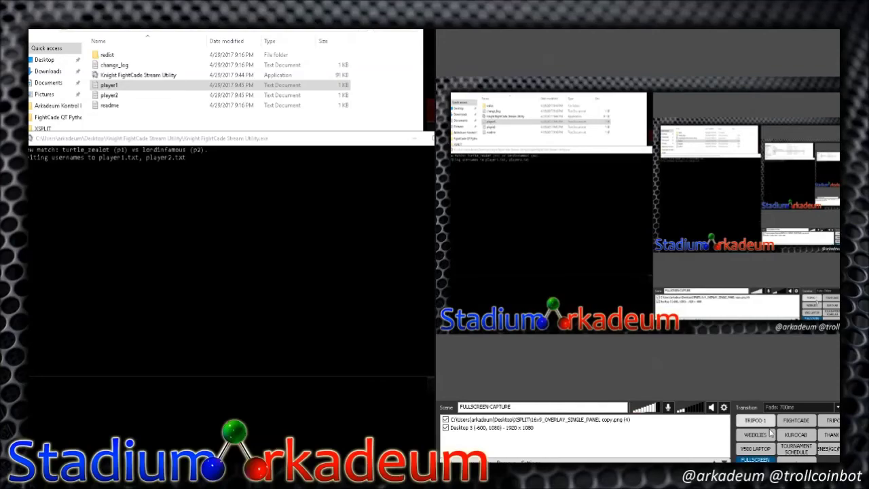
pyautogui.click(790, 421)
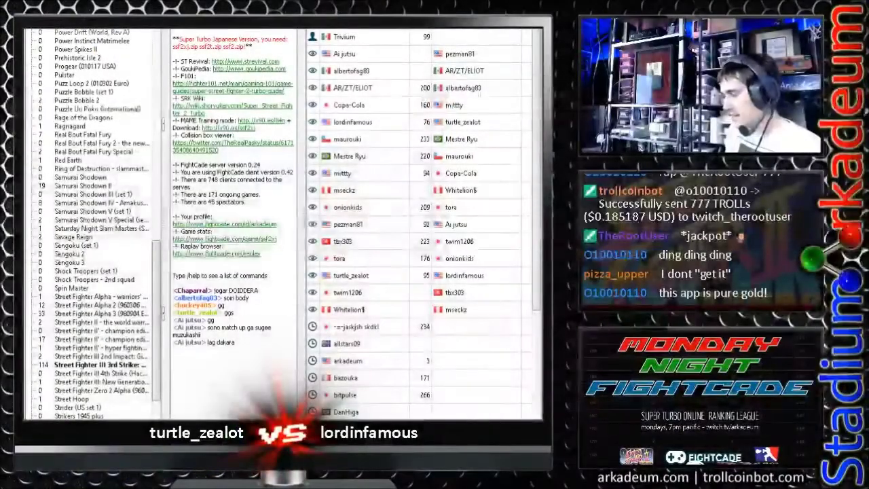